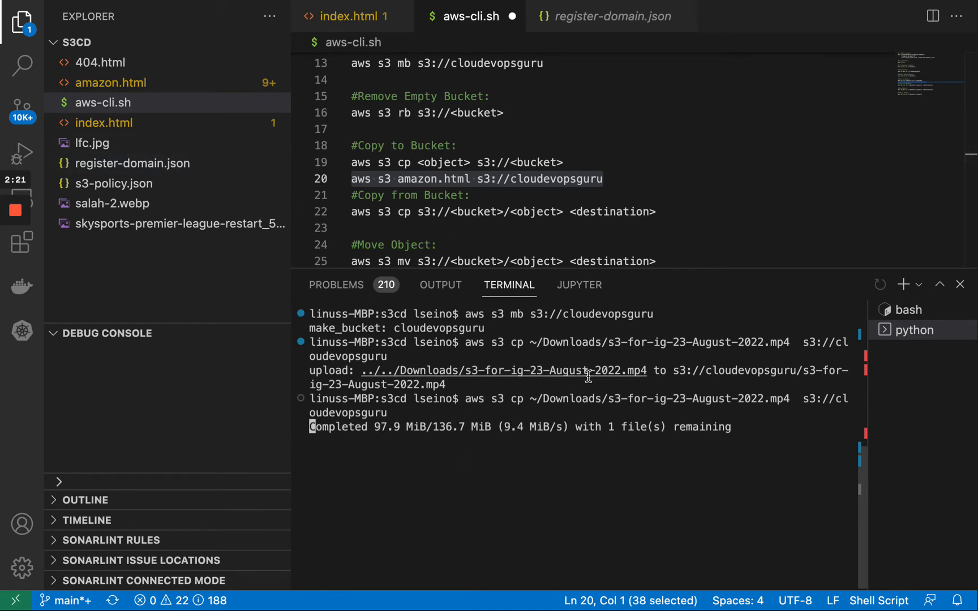
Switch from the terminal to the browser and refresh the cloudevopsguru bucket's object list to check for the uploaded video
drag(793, 400, 612, 401)
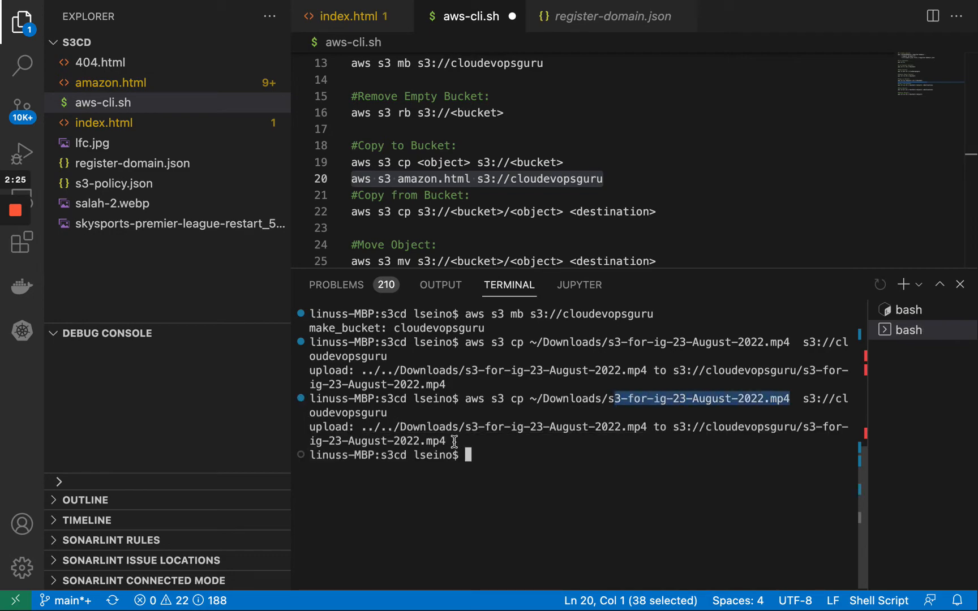
key(ctrl+Right)
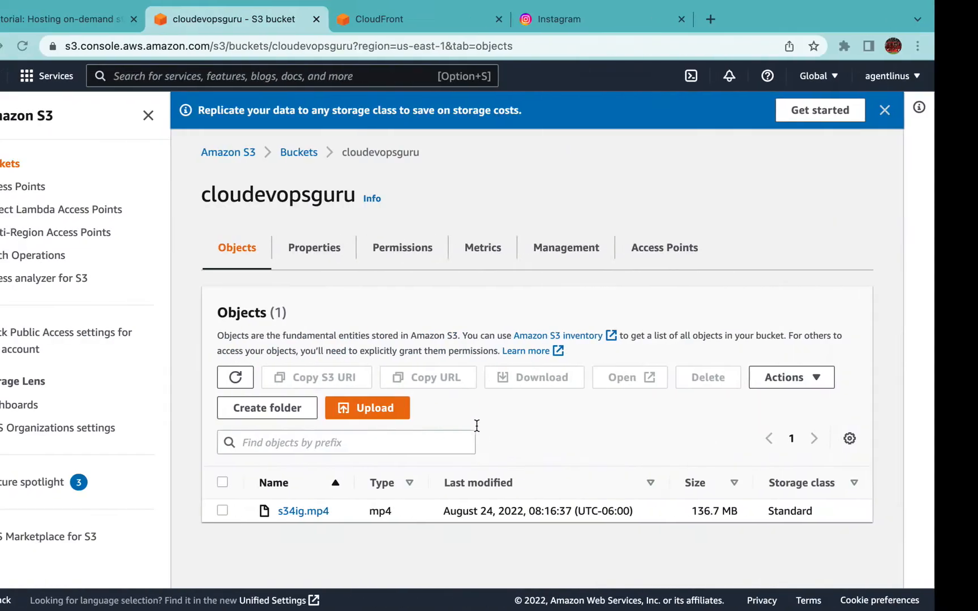
click(279, 377)
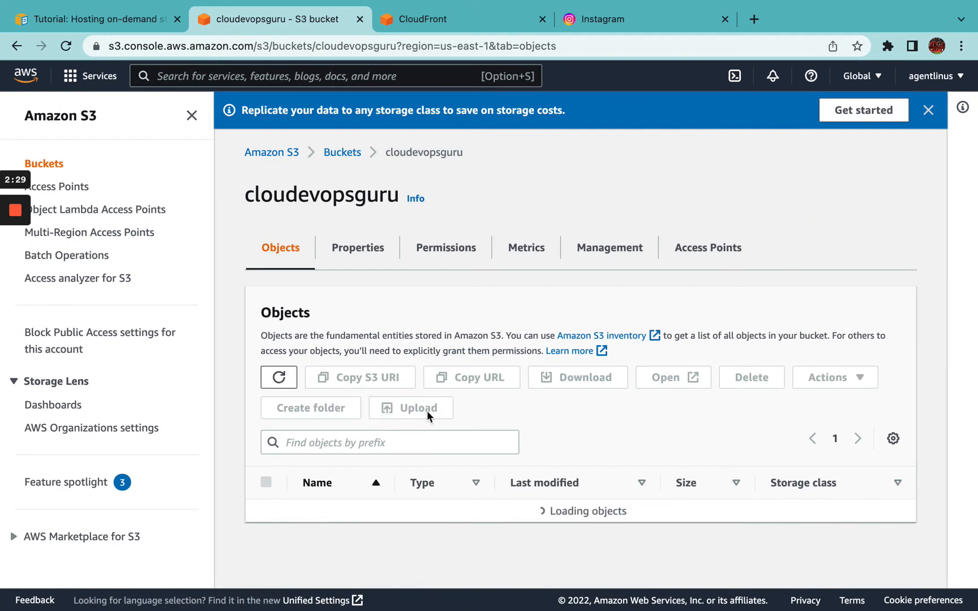
scroll(369, 540, down, 1)
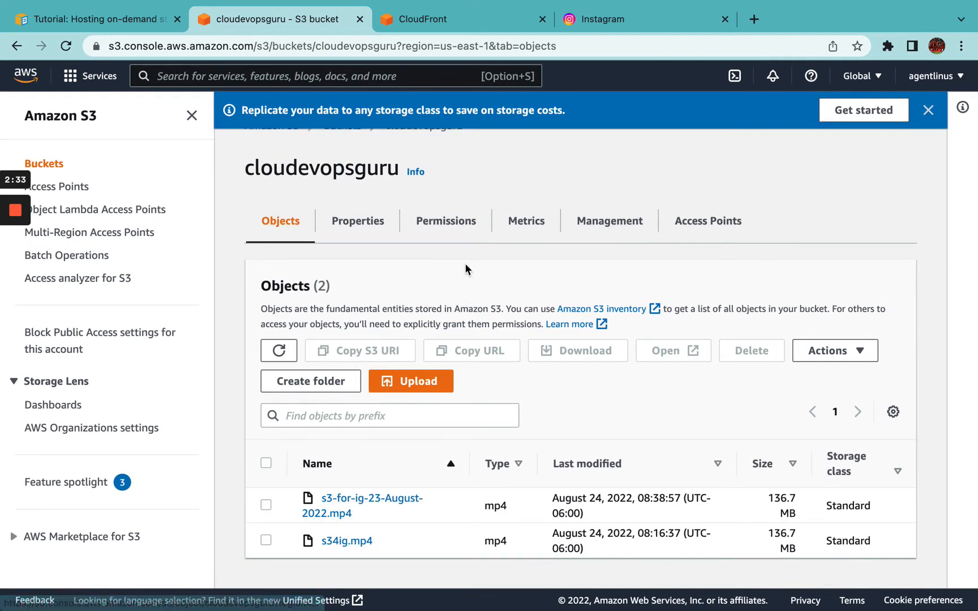
Open the CloudFront distribution's origins and widen the origin name and origin domain columns to read the S3 origin
key(ctrl+Tab)
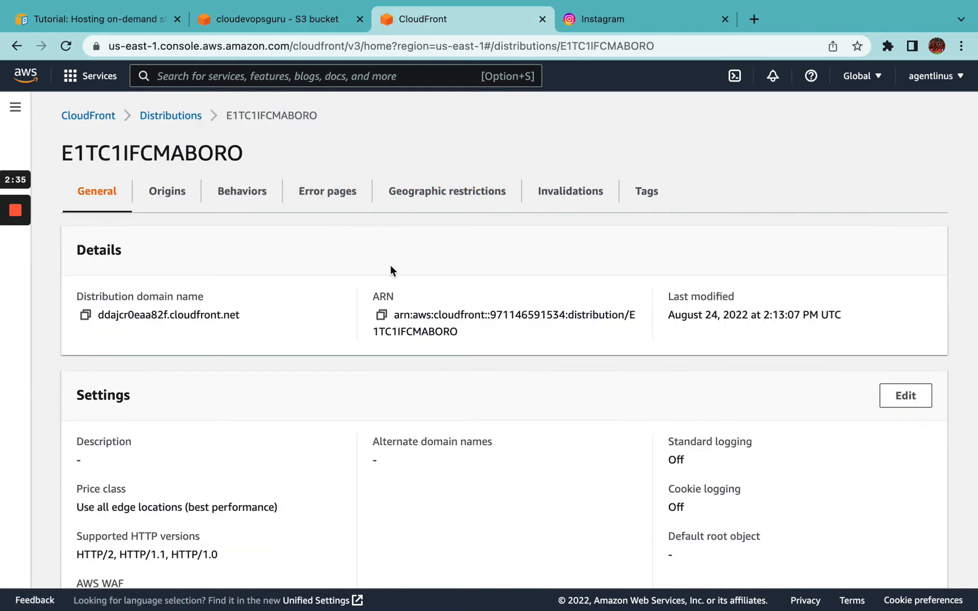
click(167, 193)
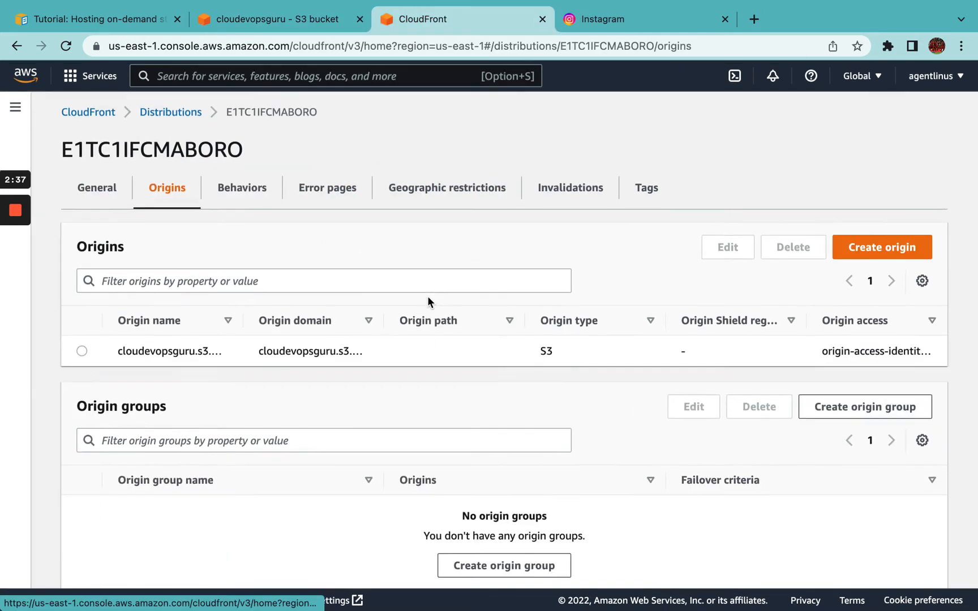
scroll(427, 297, down, 1)
drag(243, 290, 365, 295)
drag(120, 319, 338, 320)
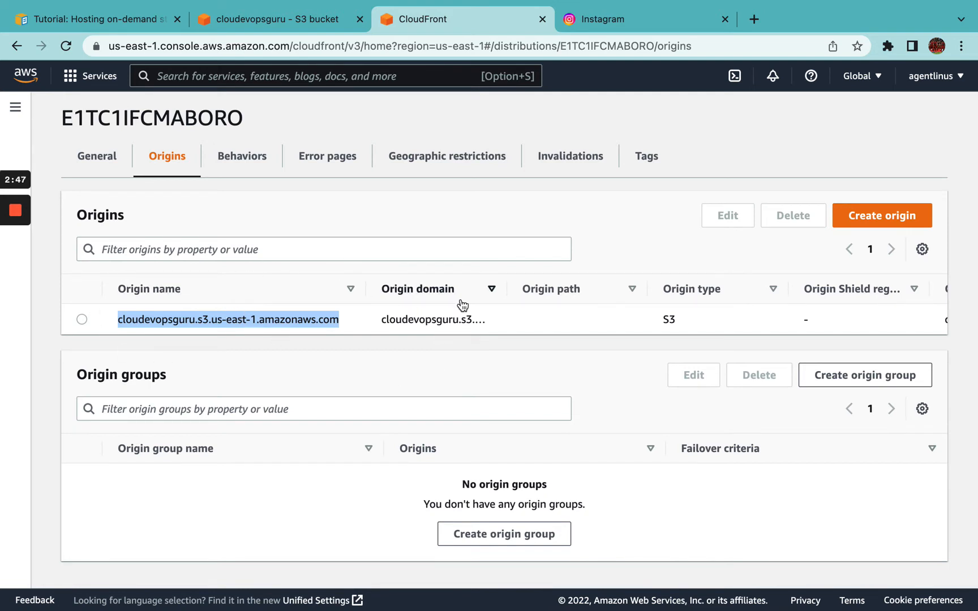
drag(506, 290, 557, 291)
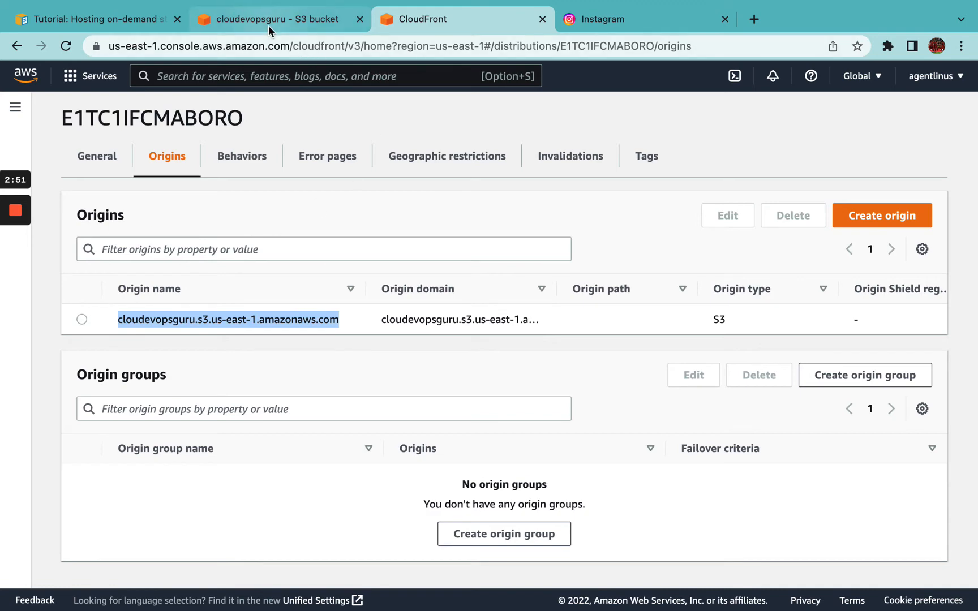
Open the cloudevopsguru bucket's permissions and review its block public access setting
click(269, 23)
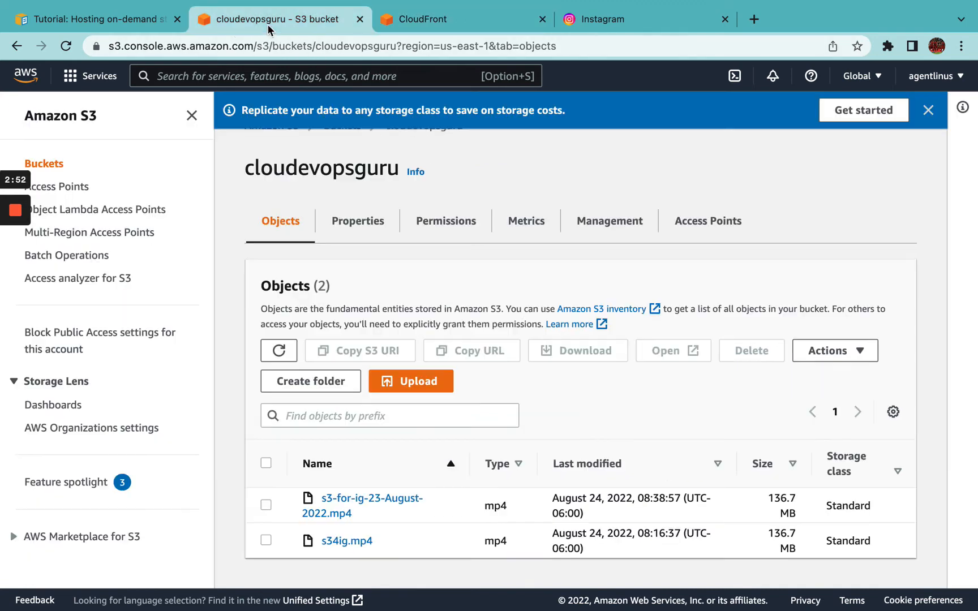
click(447, 231)
scroll(506, 349, down, 5)
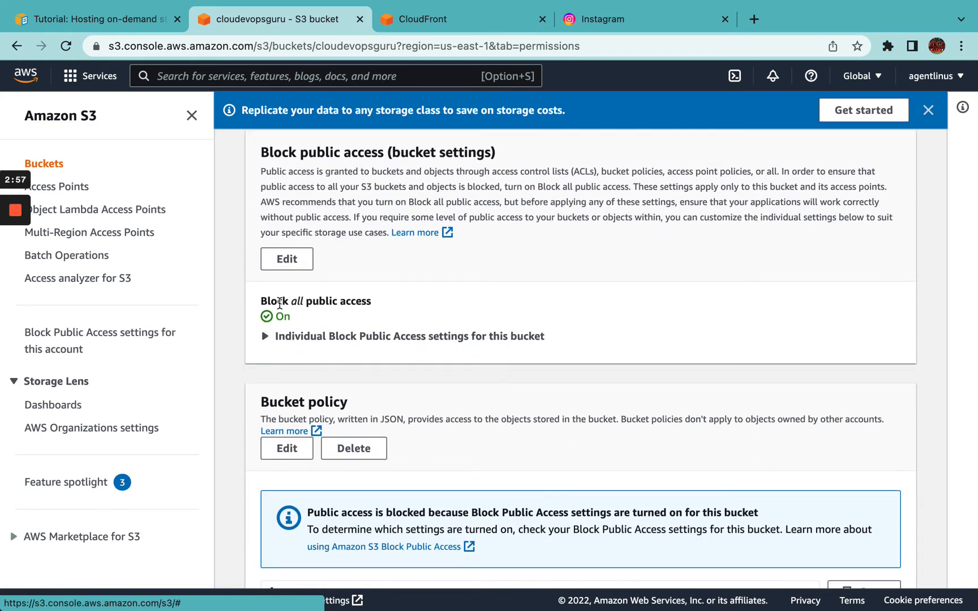
Examine the bucket policy JSON, highlighting the bucket name in the resource and the CloudFront origin access identity in the principal
scroll(391, 362, down, 6)
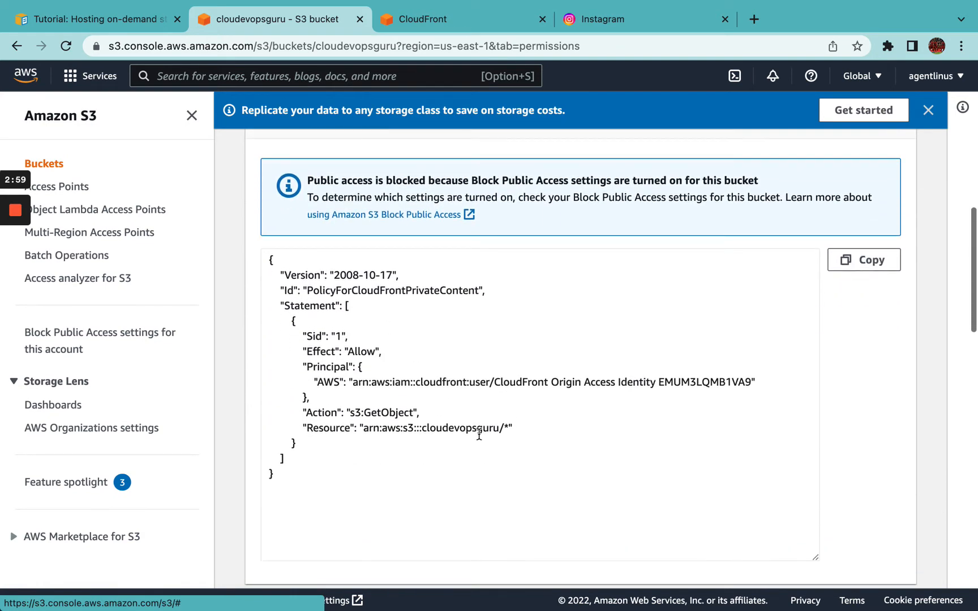
drag(402, 428, 498, 429)
drag(682, 383, 499, 383)
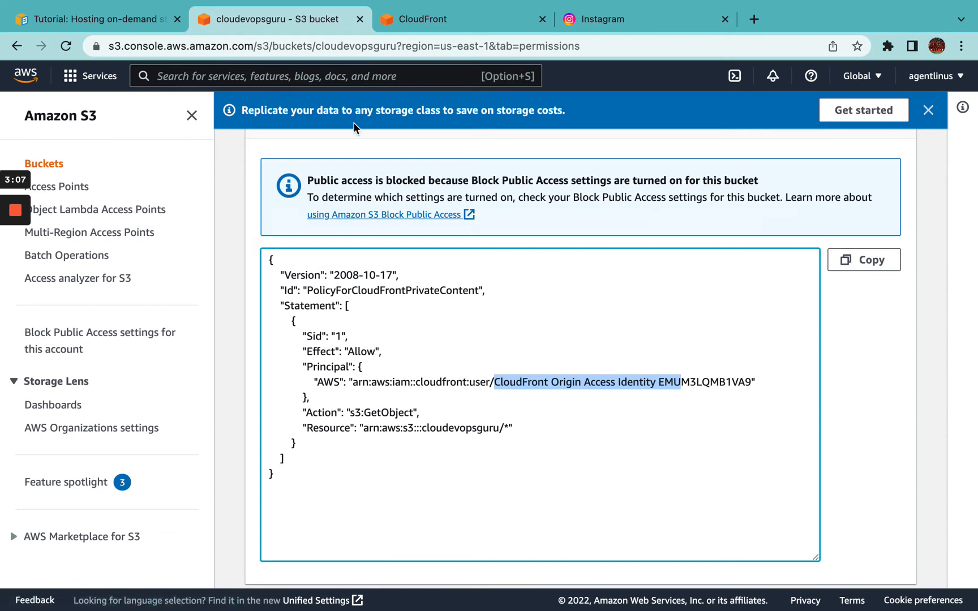
click(657, 405)
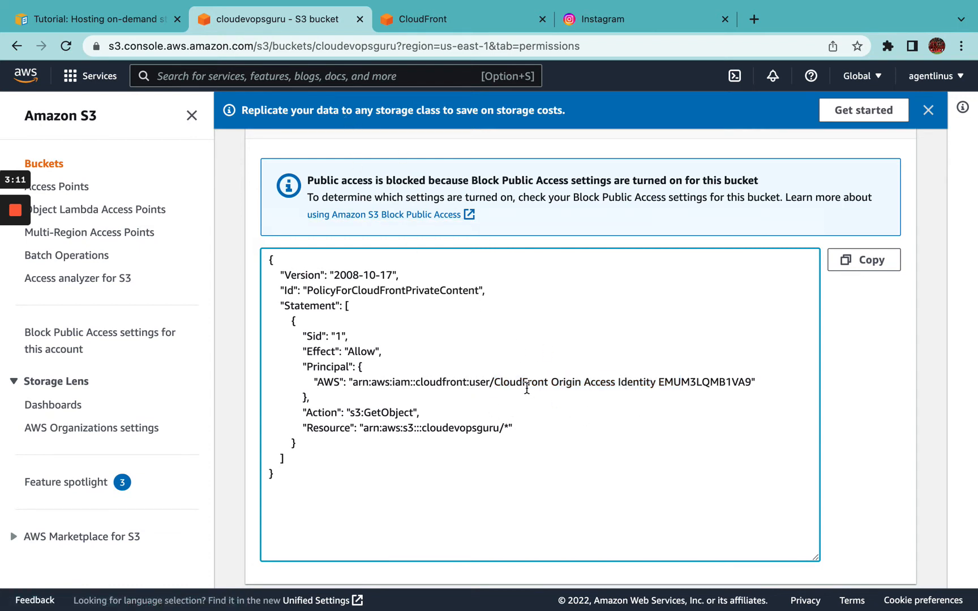
drag(767, 381, 303, 382)
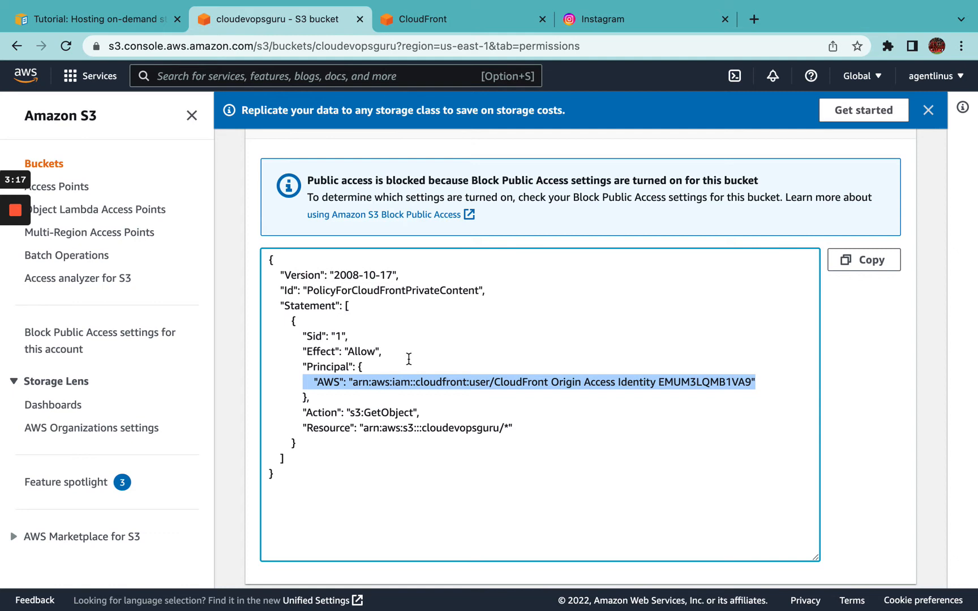
scroll(409, 359, up, 10)
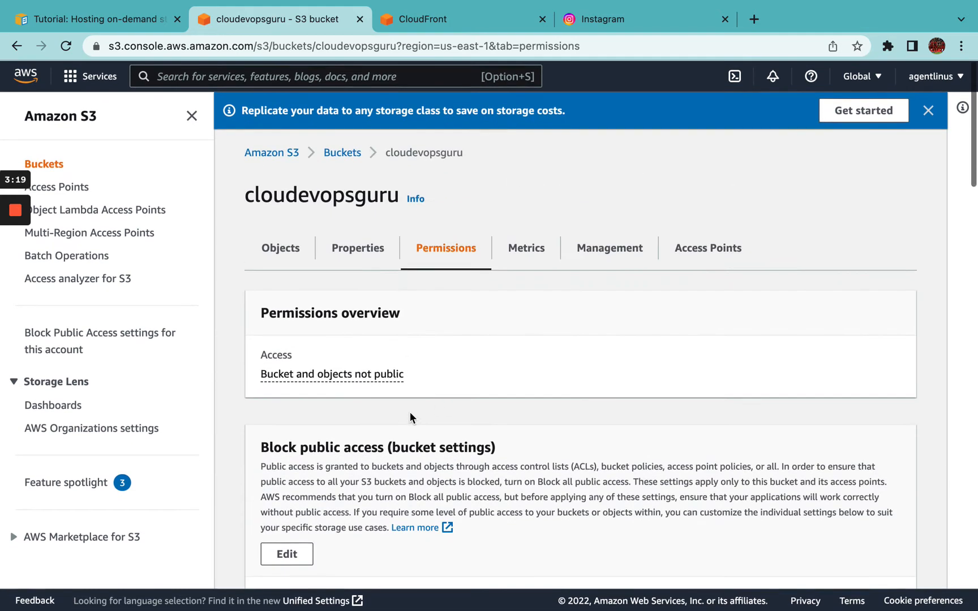
Return to the CloudFront distribution and copy its distribution domain name from the general details
click(100, 19)
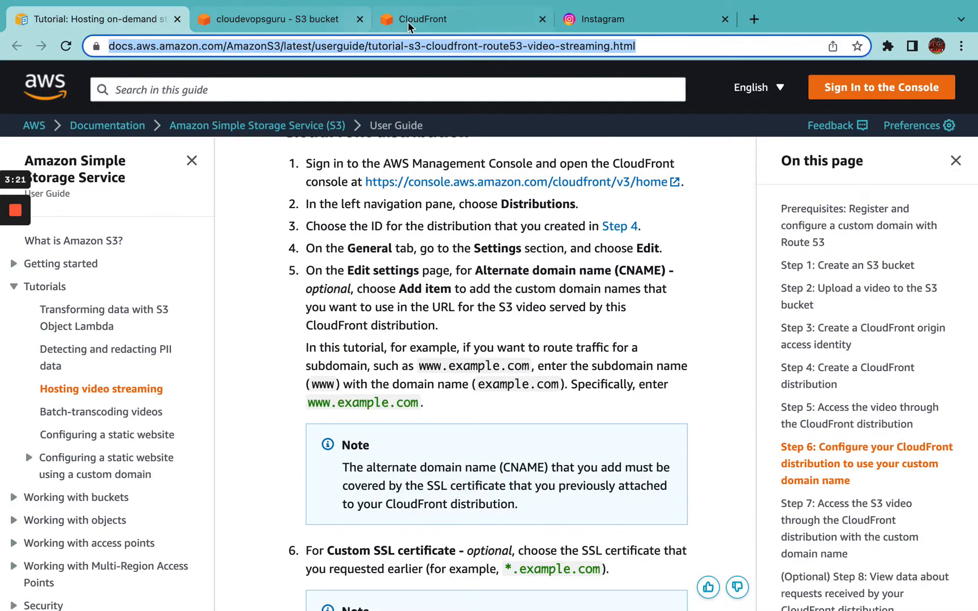
click(399, 23)
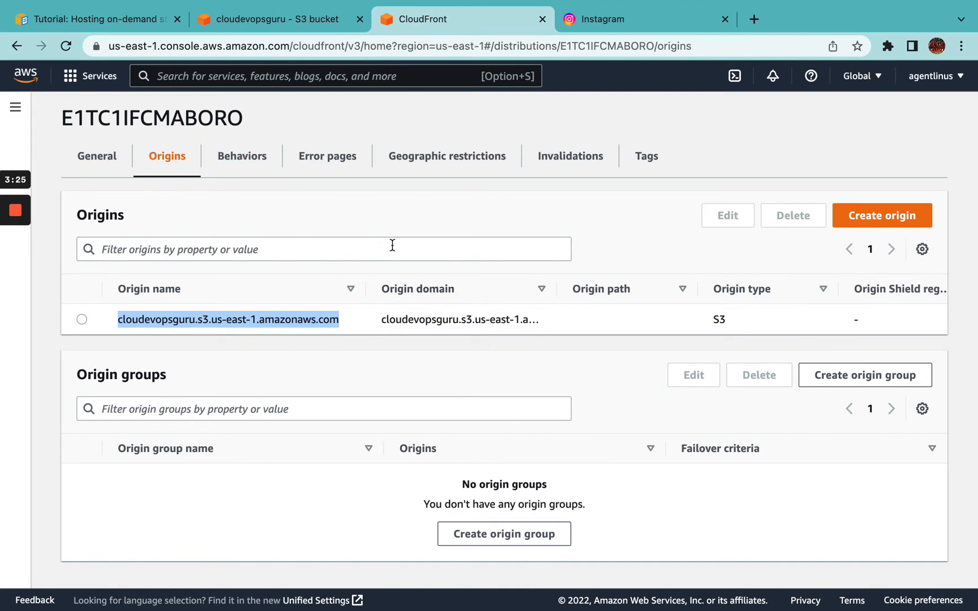
click(579, 157)
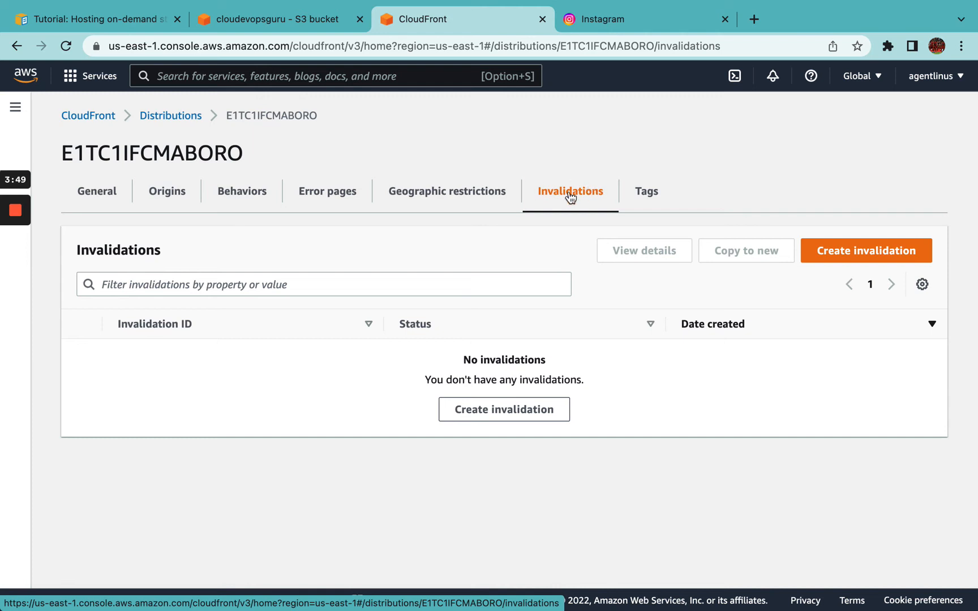
click(103, 198)
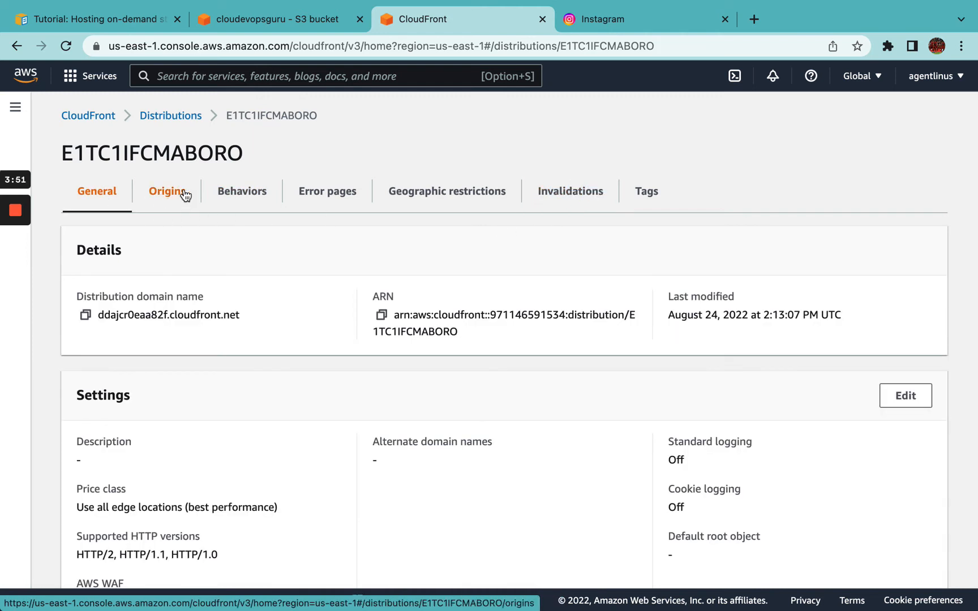
click(85, 317)
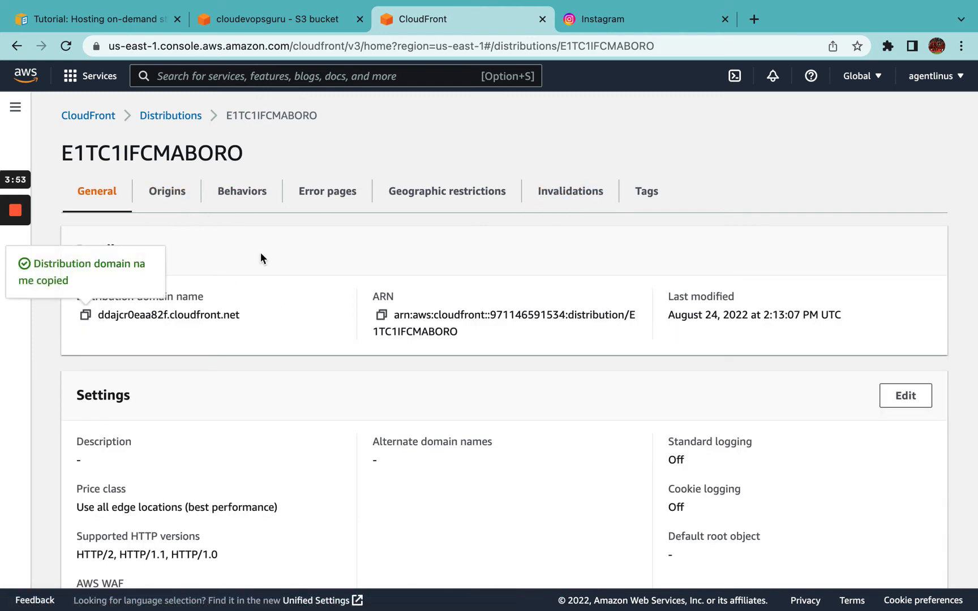
Load ddajcr0eaa82f.cloudfront.net/s34ig.mp4 in a new browser tab to stream the video through CloudFront
click(755, 20)
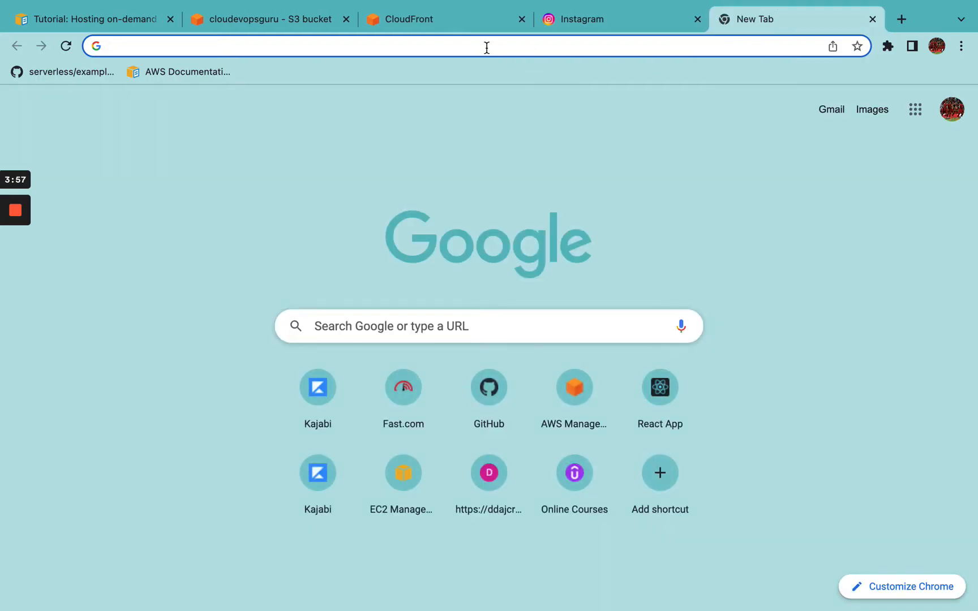
key(super+v)
text(/)
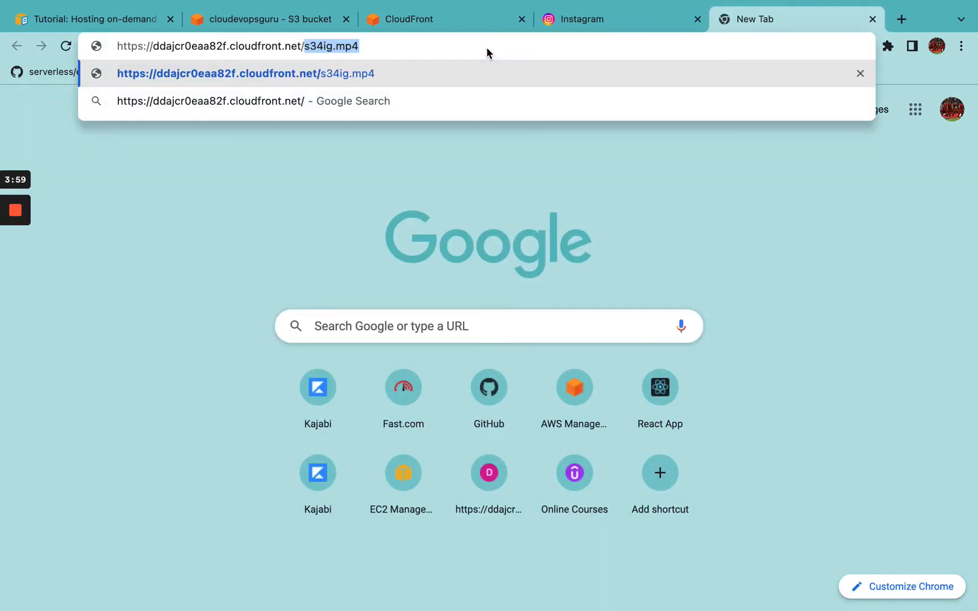
click(375, 46)
key(Return)
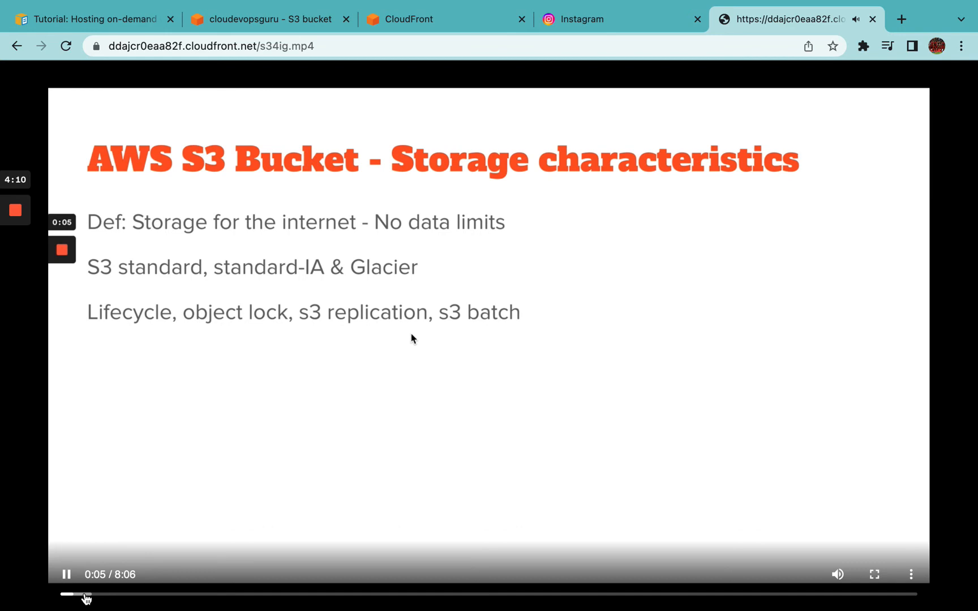
Test the streamed video by skipping to several later points, then pause it and close its tab
click(84, 594)
click(284, 594)
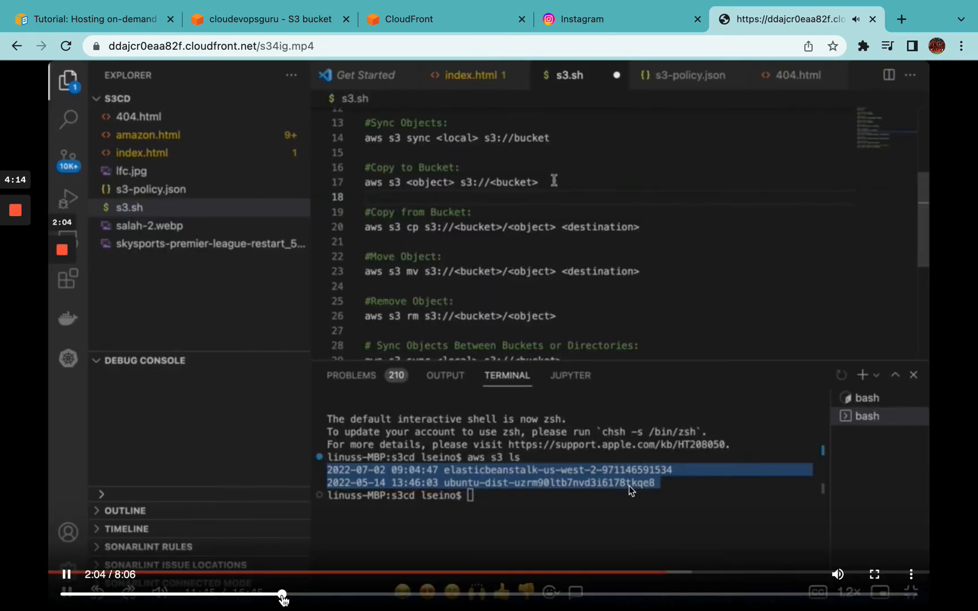
click(430, 594)
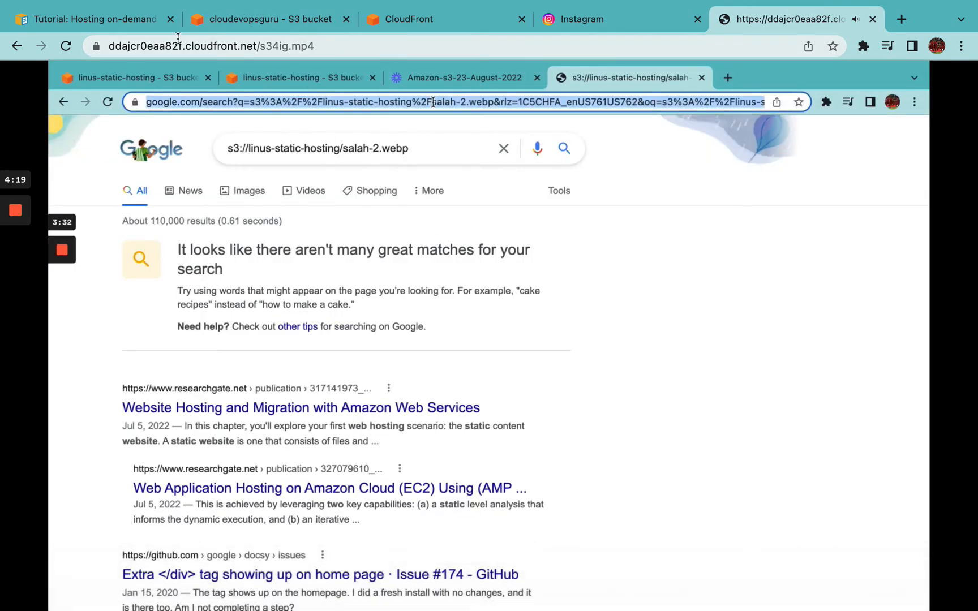
click(113, 42)
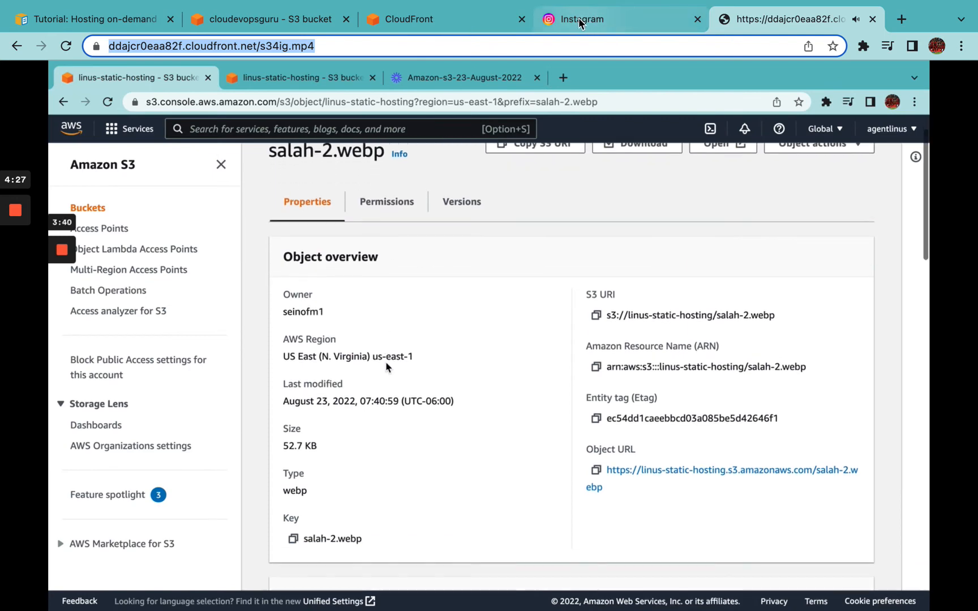
mouse_move(602, 163)
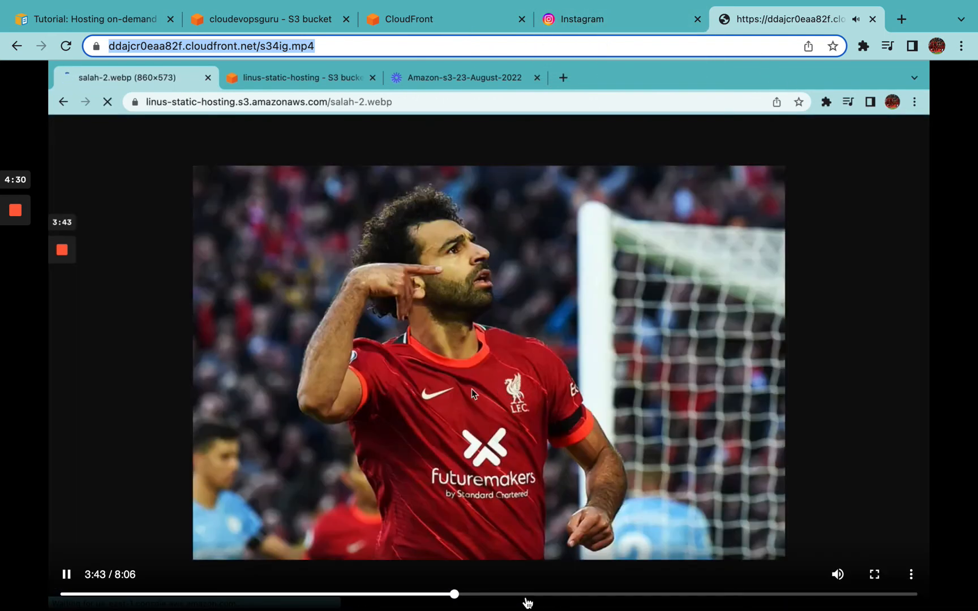
click(526, 595)
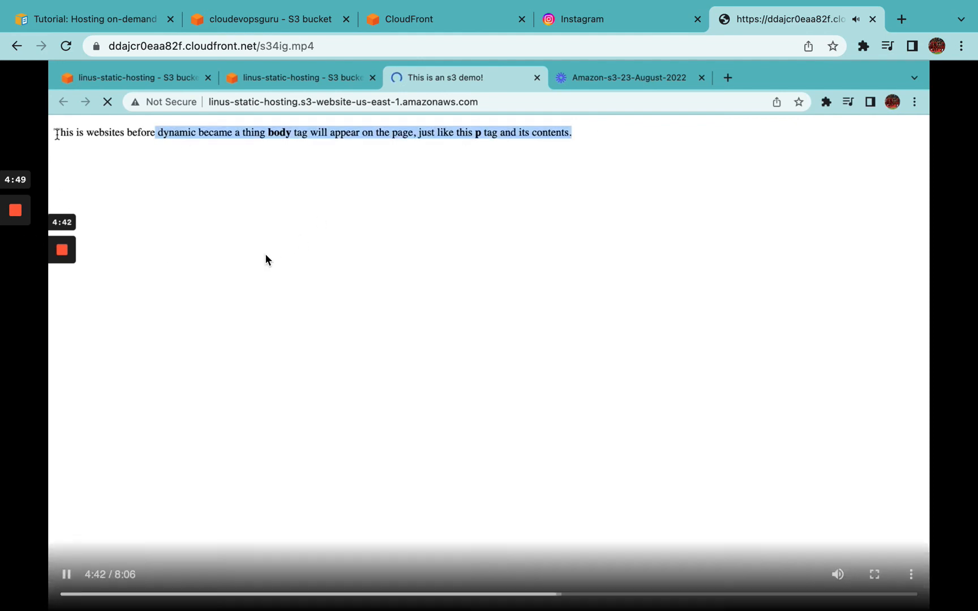
click(67, 575)
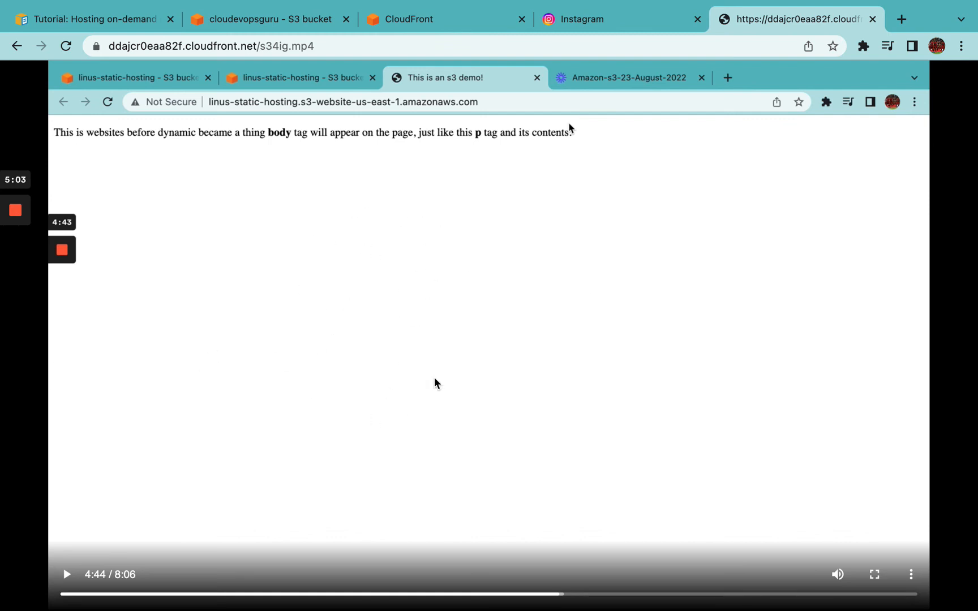
click(872, 20)
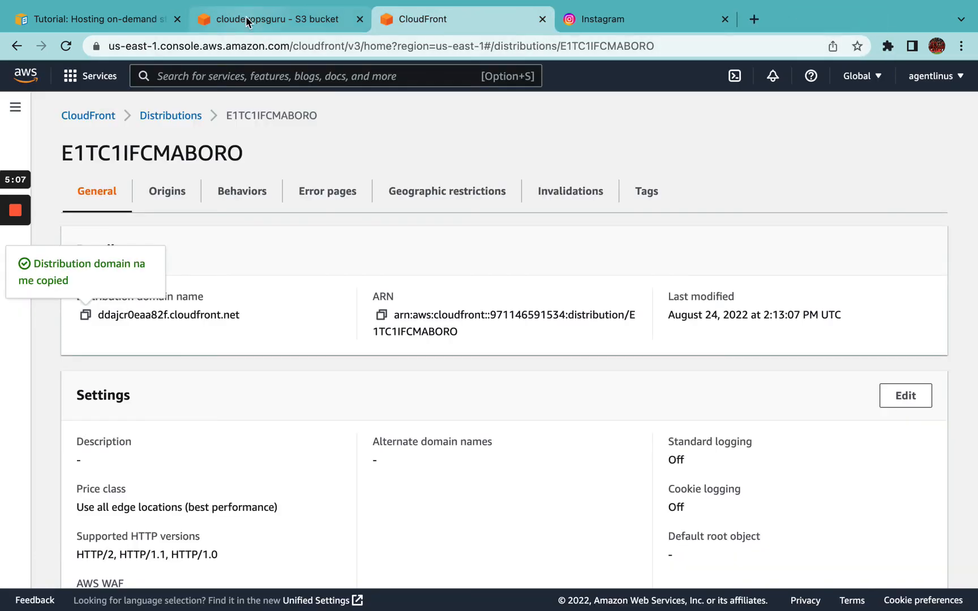
key(ctrl+Right)
key(ctrl+Left)
key(ctrl+Left)
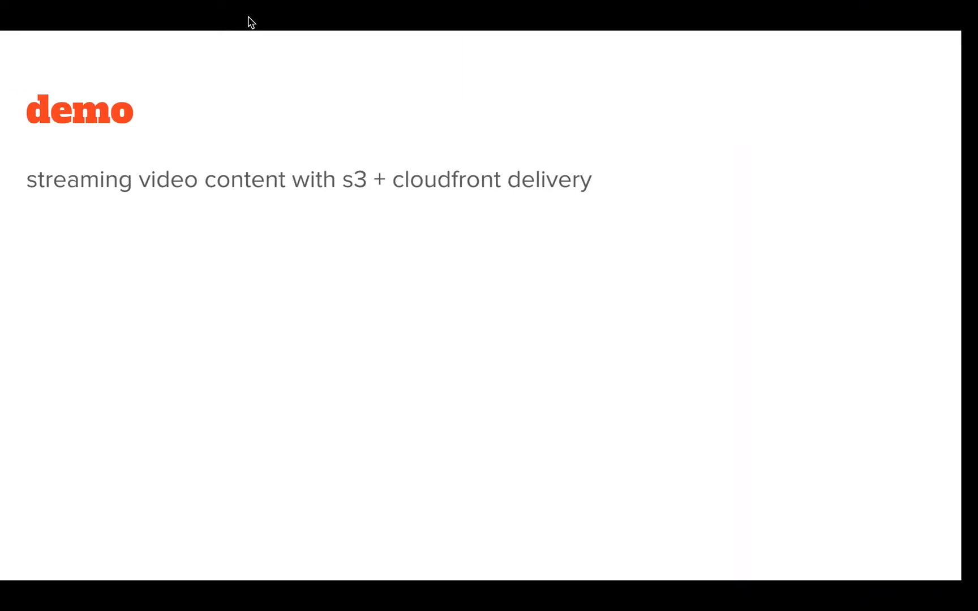
key(ctrl+Left)
key(ctrl+Right)
key(ctrl+Right)
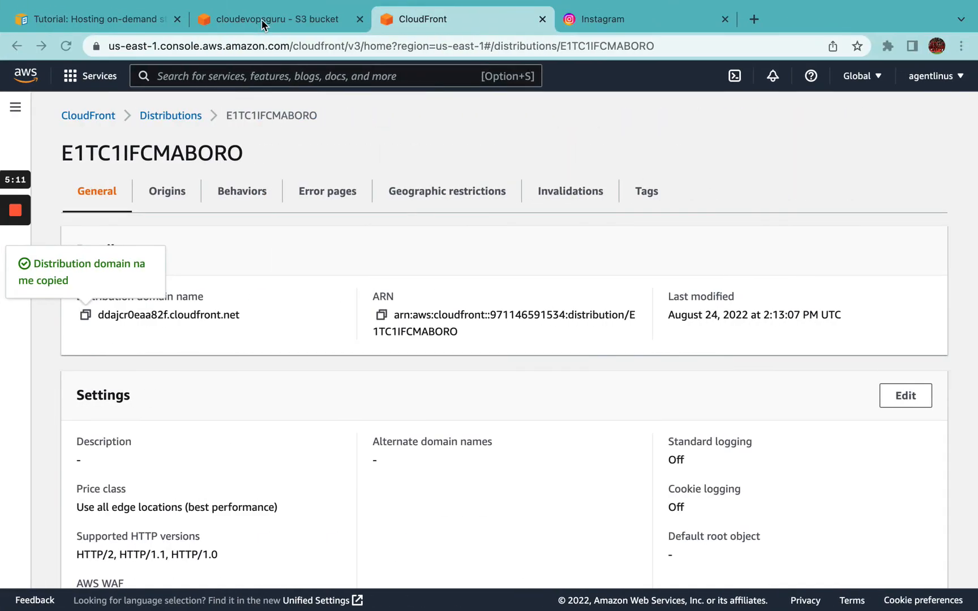
click(257, 24)
click(426, 22)
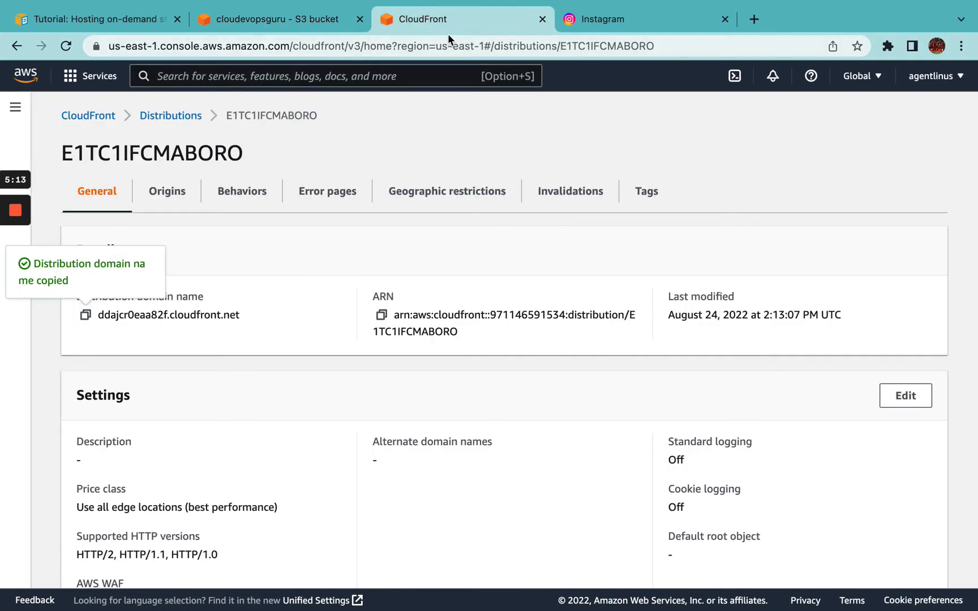
Duplicate the CloudFront distribution's browser tab and open the Route 53 console dashboard in the copy
right_click(444, 22)
click(477, 129)
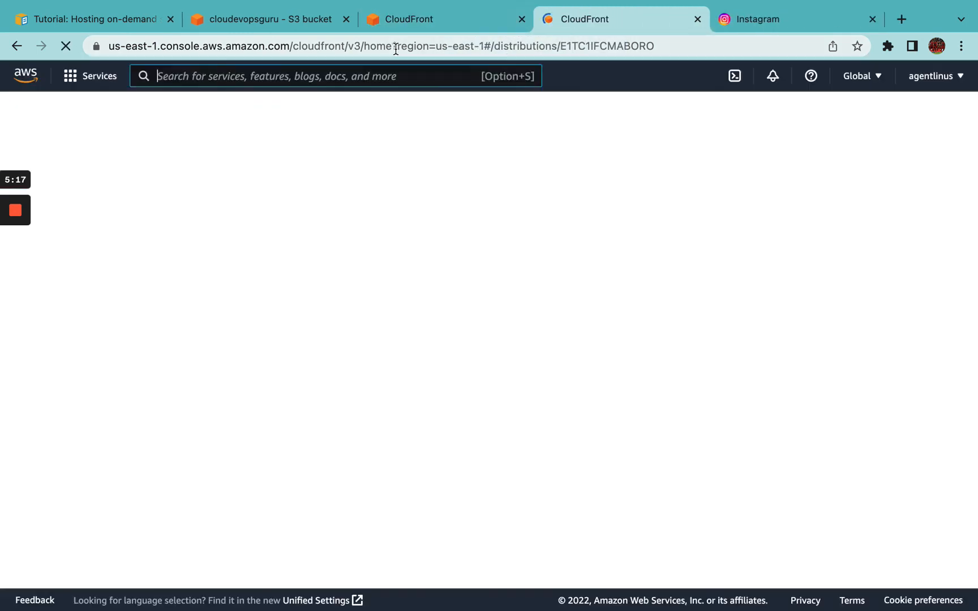
click(396, 49)
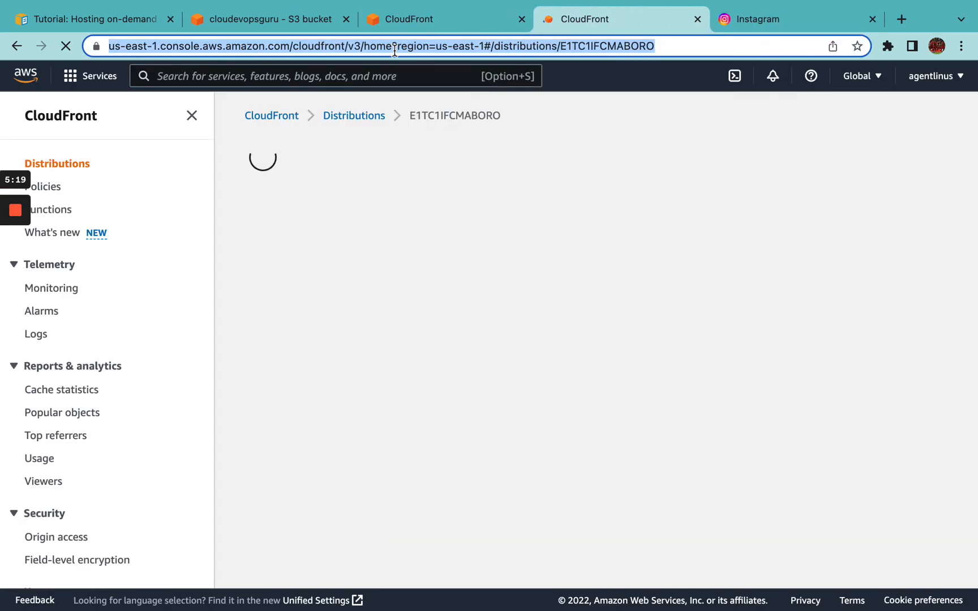
text(cloud)
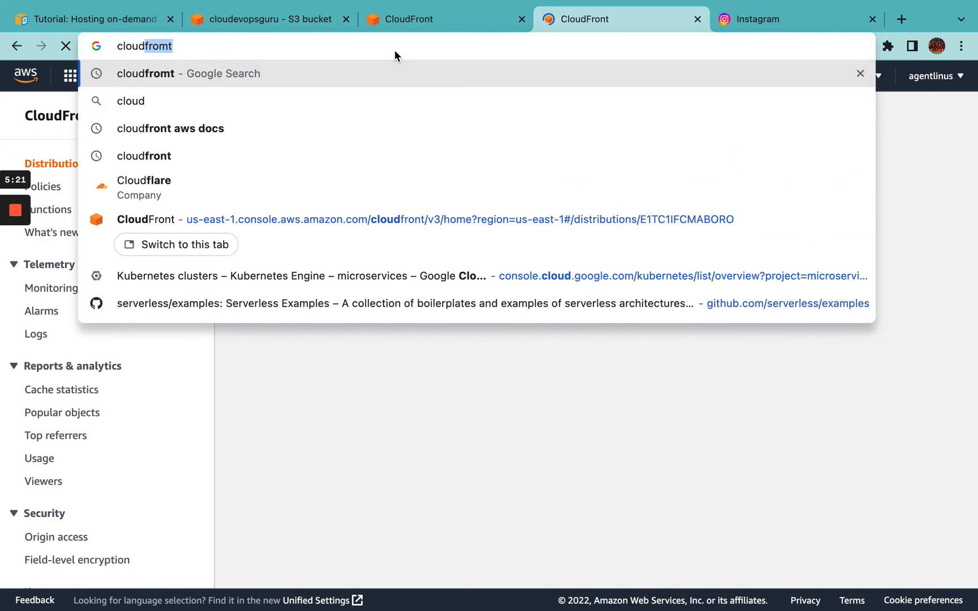
key(super+a)
text(route)
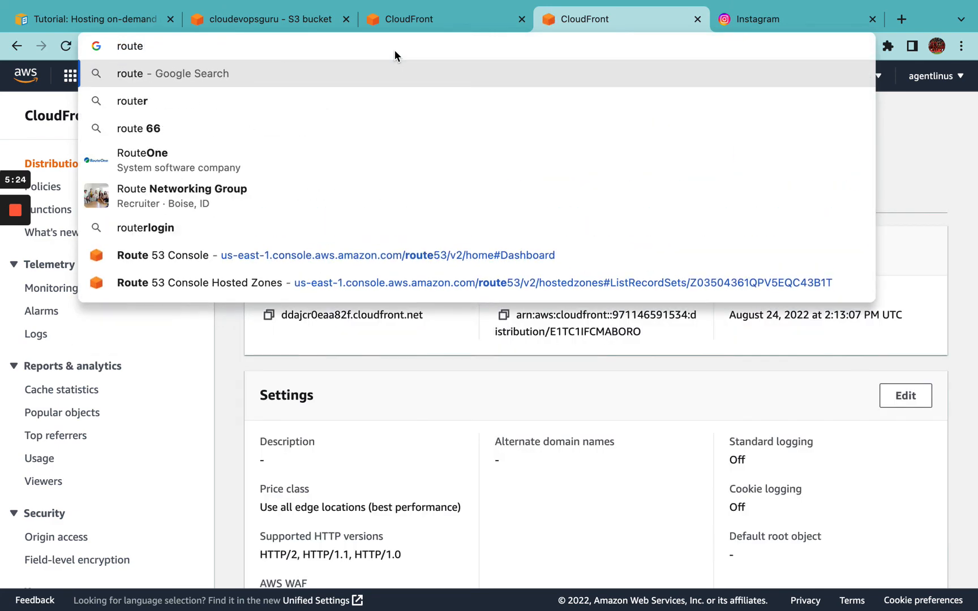
click(161, 255)
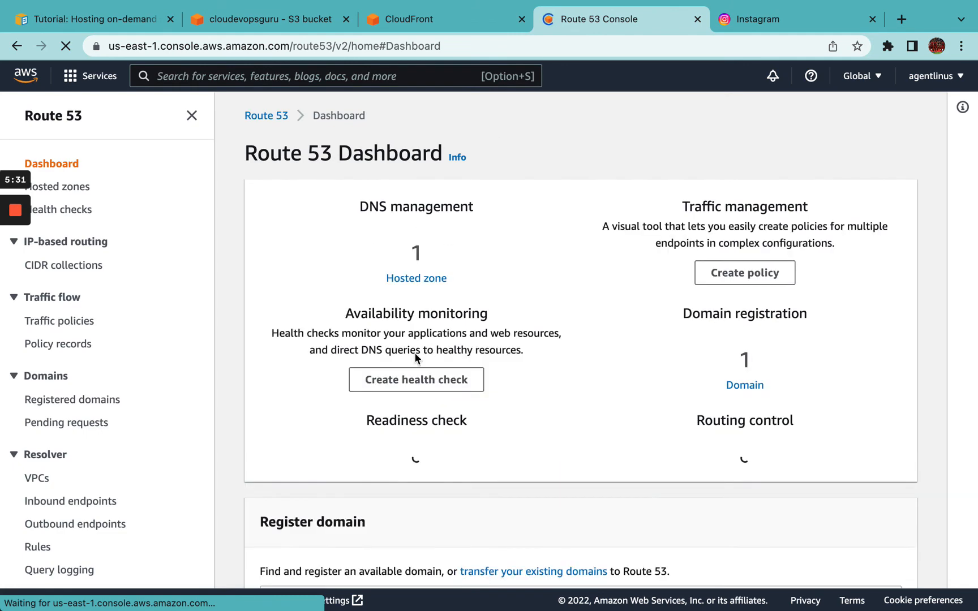
Examine the Route 53 dashboard's domain notifications, highlighting the registered domain cloudevopsguru.com, and return to the domain registration section
scroll(403, 368, down, 2)
scroll(404, 369, down, 2)
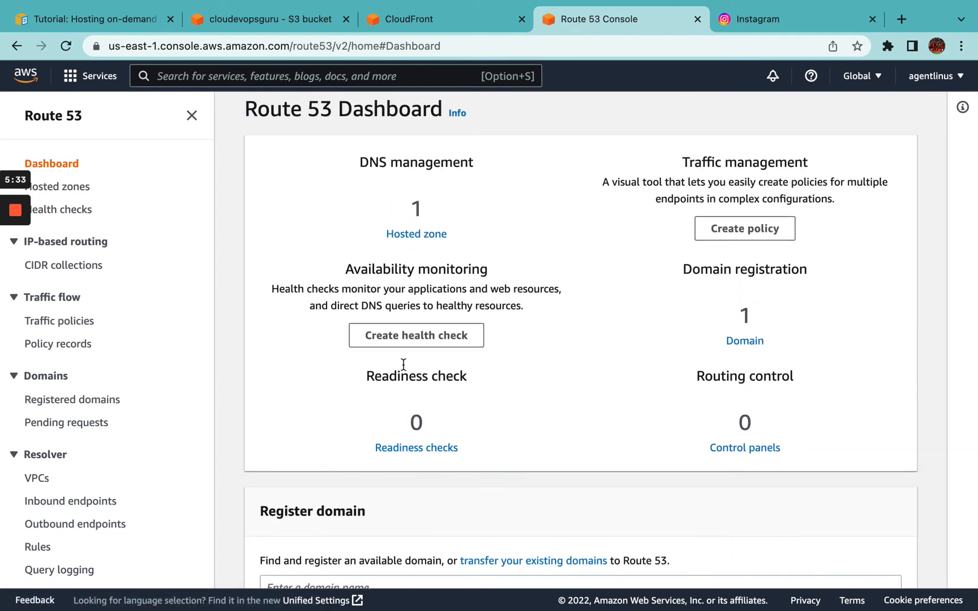
scroll(403, 364, down, 6)
scroll(403, 365, down, 1)
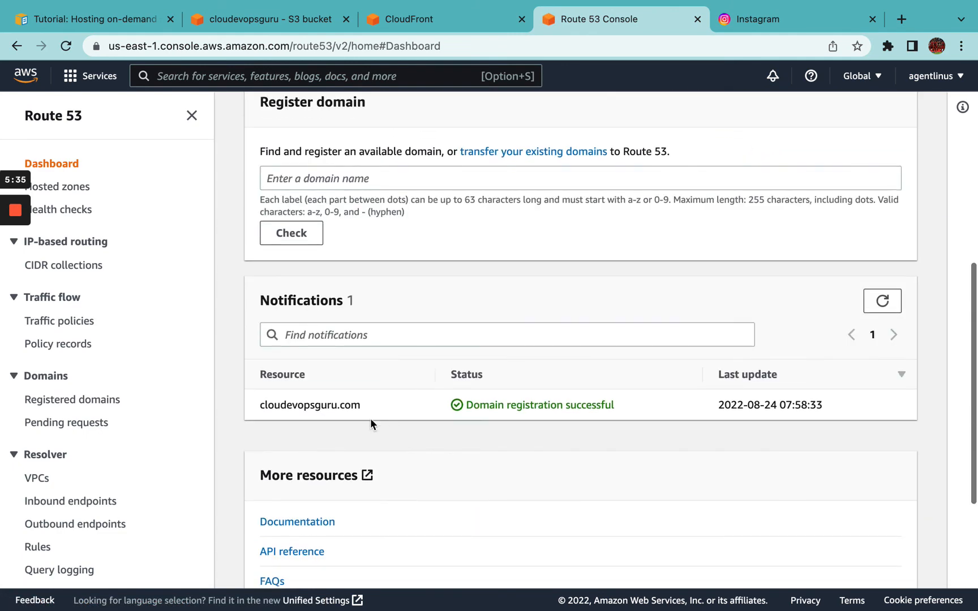
drag(363, 405, 259, 406)
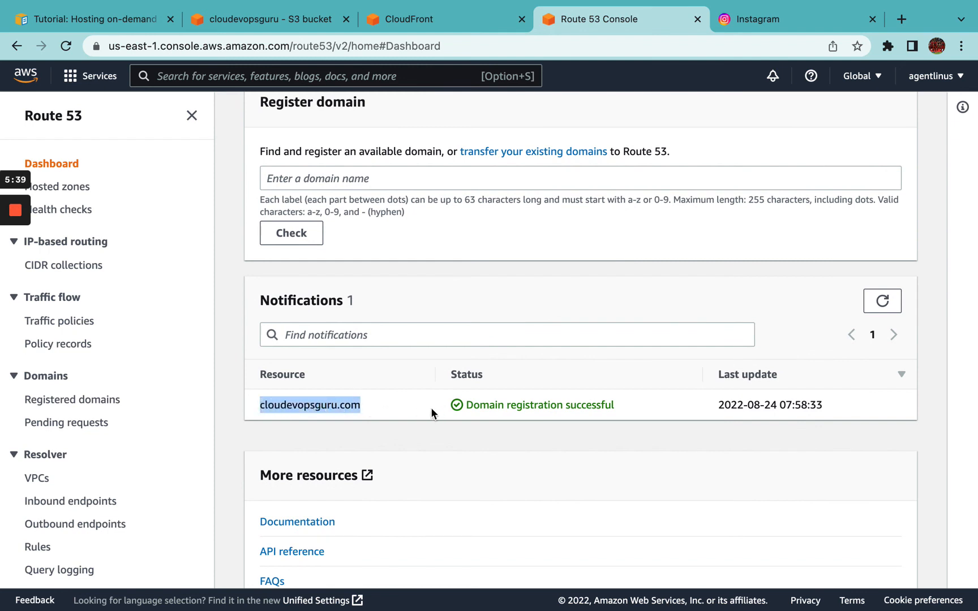
click(381, 406)
drag(362, 406, 260, 405)
scroll(546, 397, up, 1)
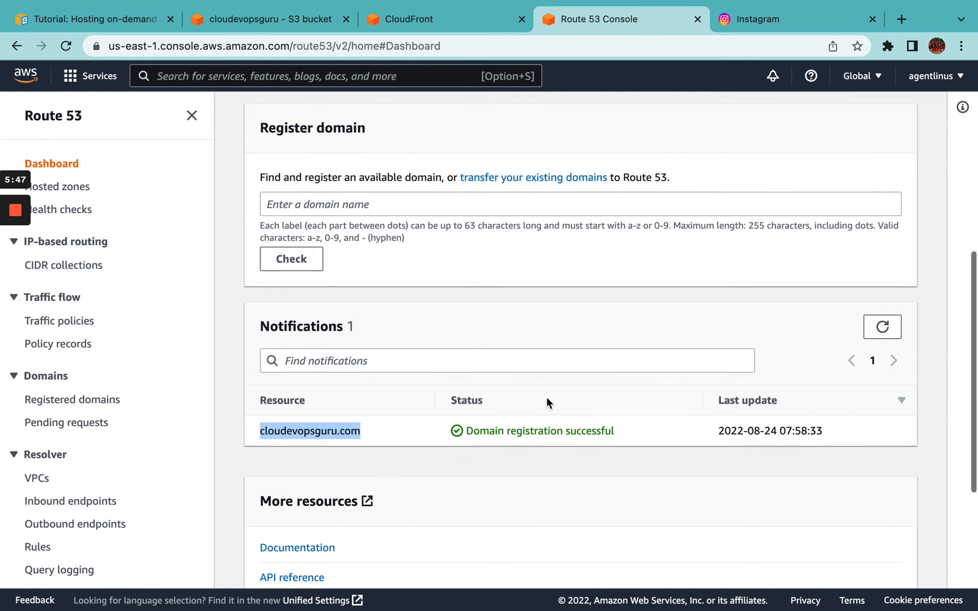
scroll(546, 397, up, 2)
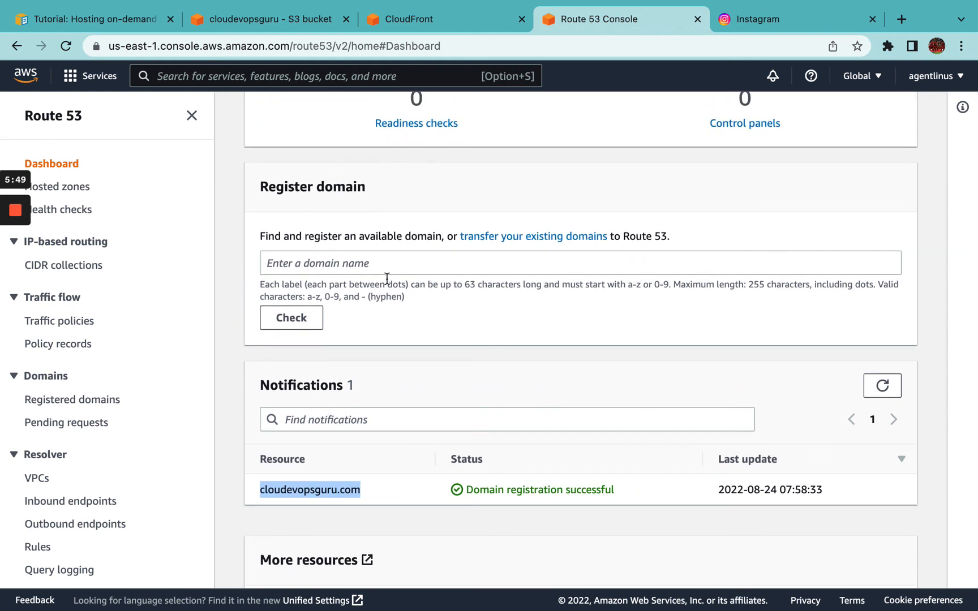